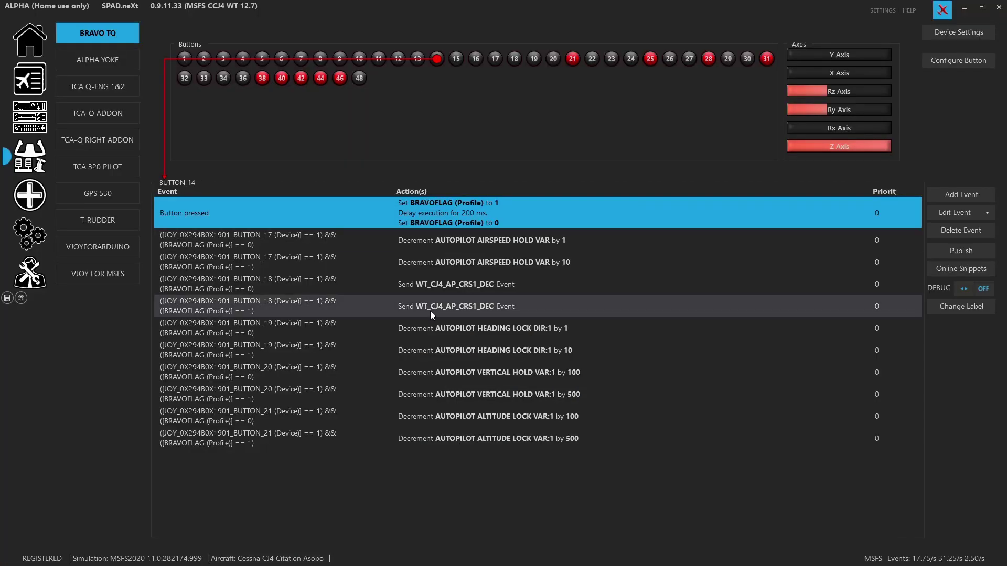
# Show button 13's Bravo TQ event list on the BRAVO TQ device page
pyautogui.click(417, 60)
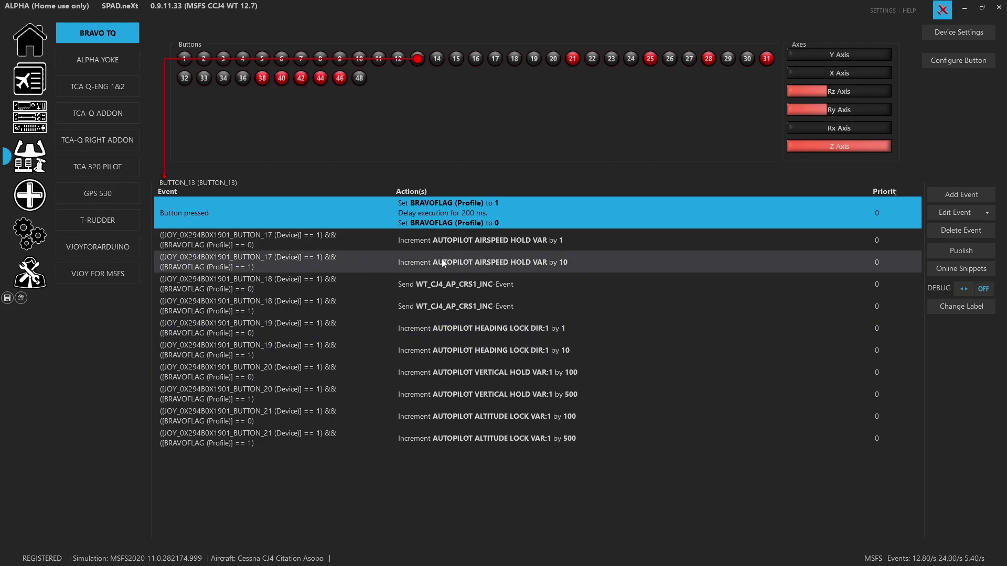
# Look over button 13's Button pressed event, then try adding a new event and discard it
pyautogui.click(327, 241)
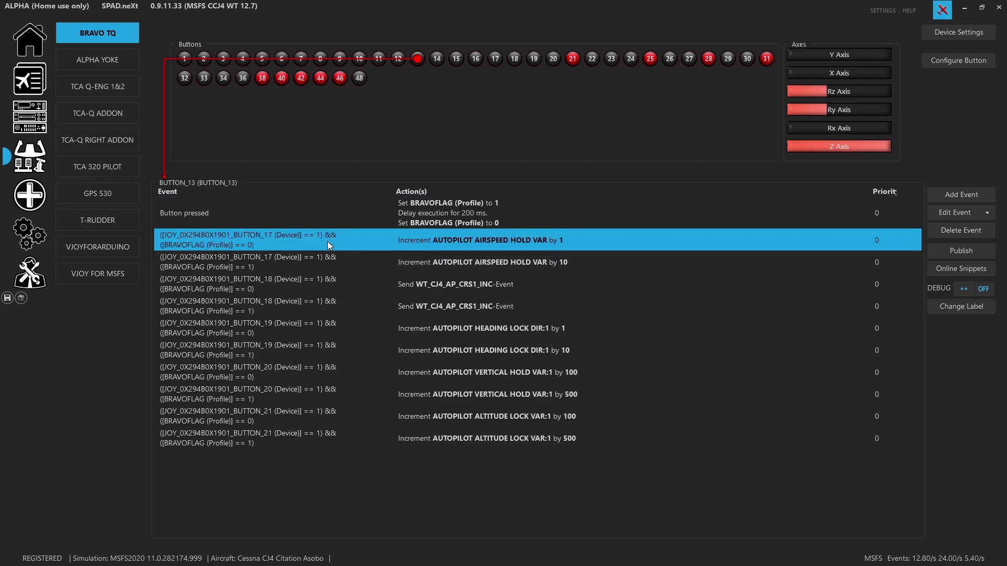
pyautogui.click(400, 214)
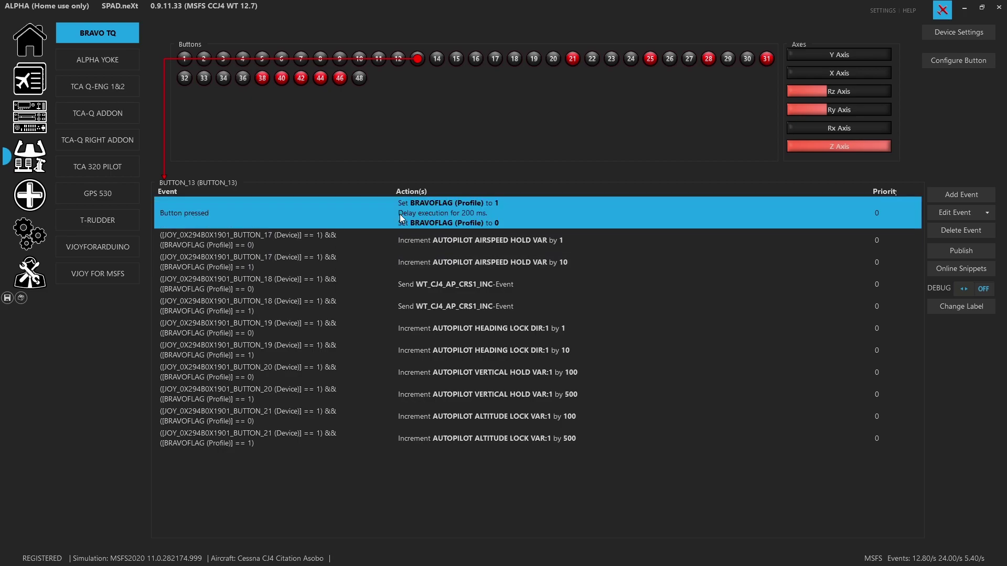
pyautogui.doubleClick(409, 219)
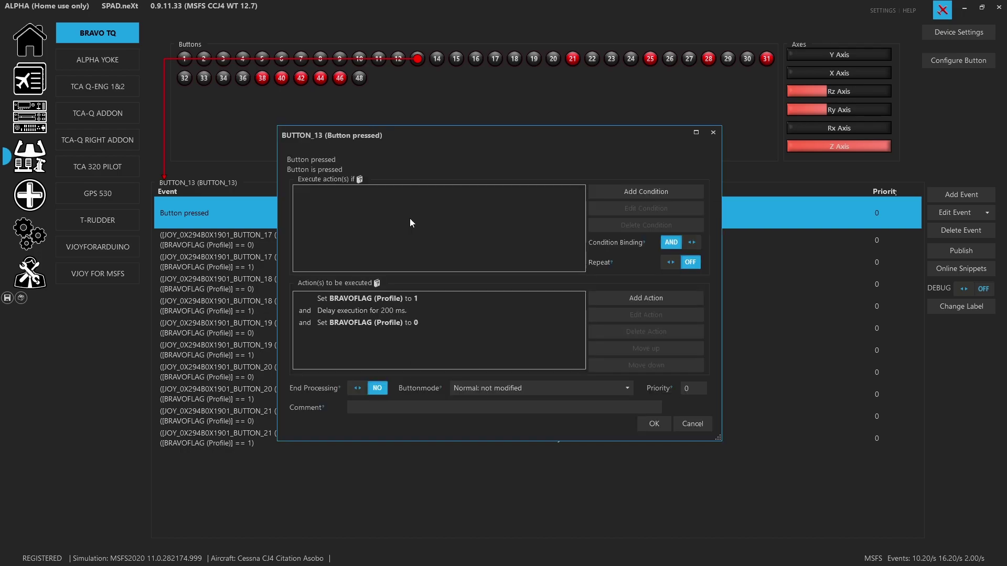
pyautogui.click(701, 428)
pyautogui.click(956, 191)
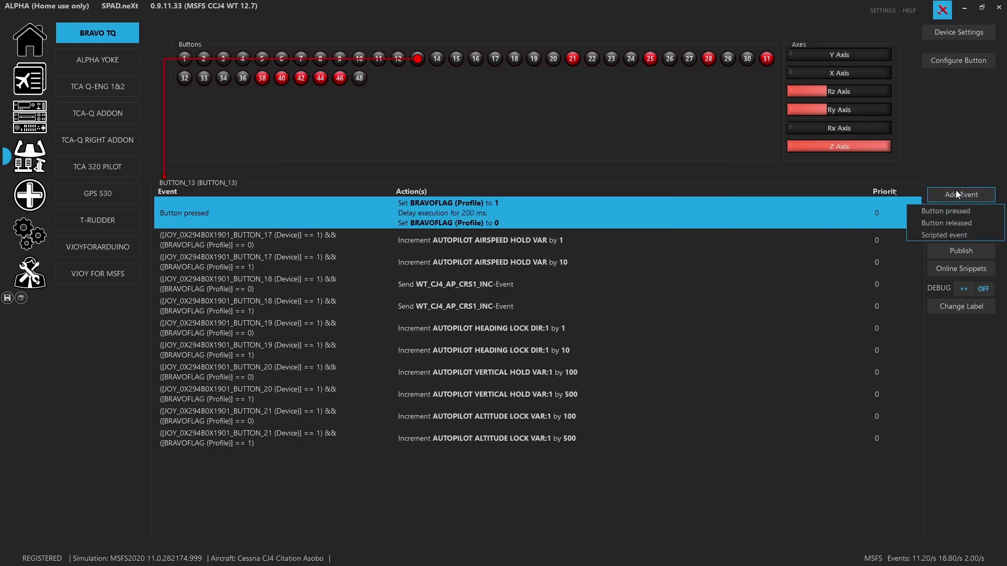
pyautogui.click(949, 212)
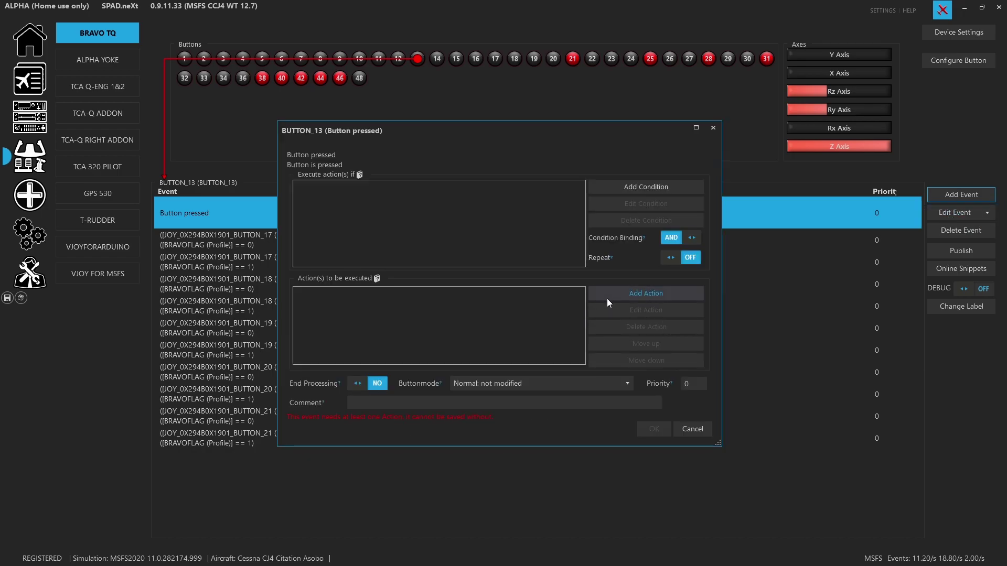
pyautogui.click(700, 428)
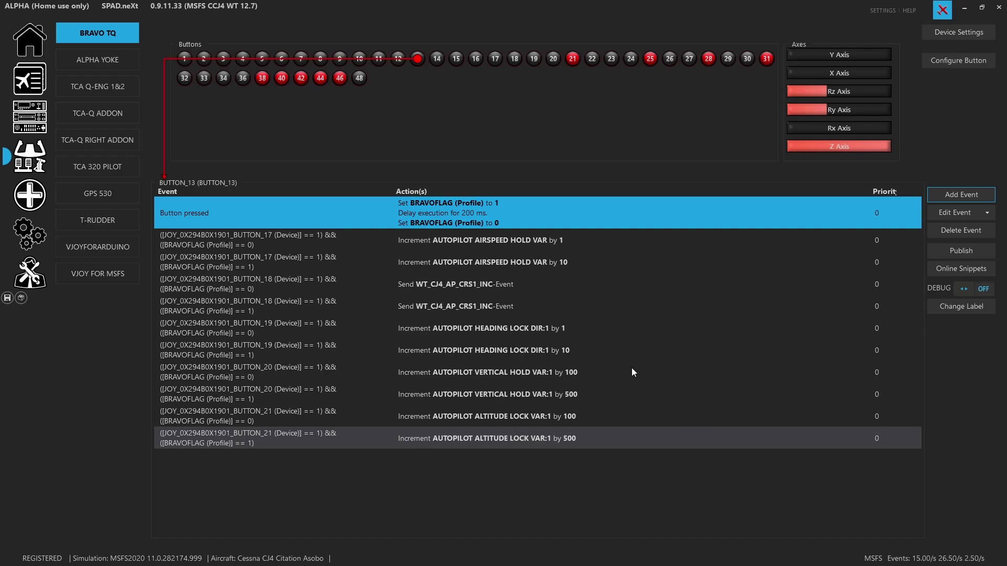
# In the Button pressed event, select the set-BRAVOFLAG-to-1 action and add a Change Data value action
pyautogui.doubleClick(462, 218)
pyautogui.click(397, 302)
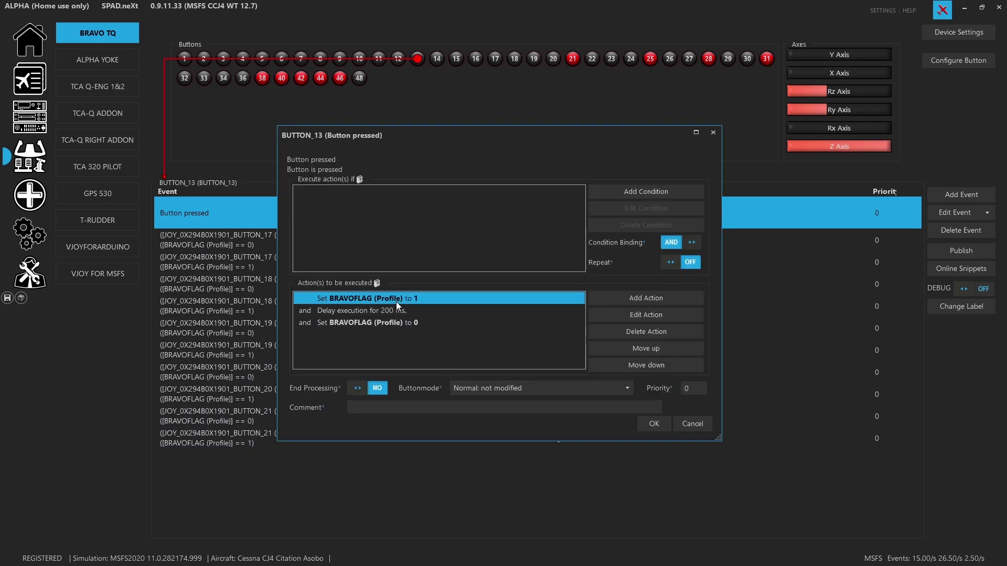
pyautogui.click(644, 298)
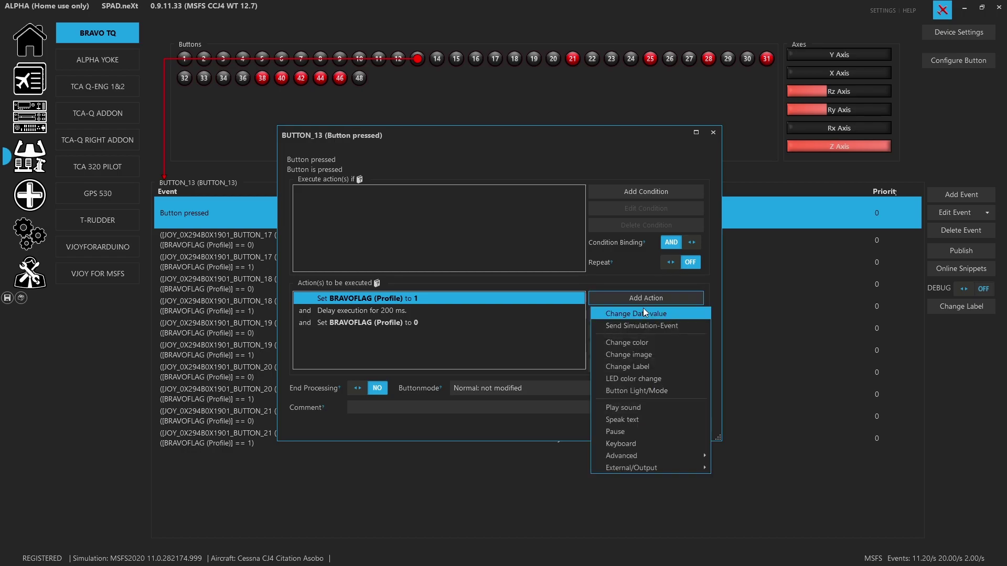
pyautogui.click(643, 314)
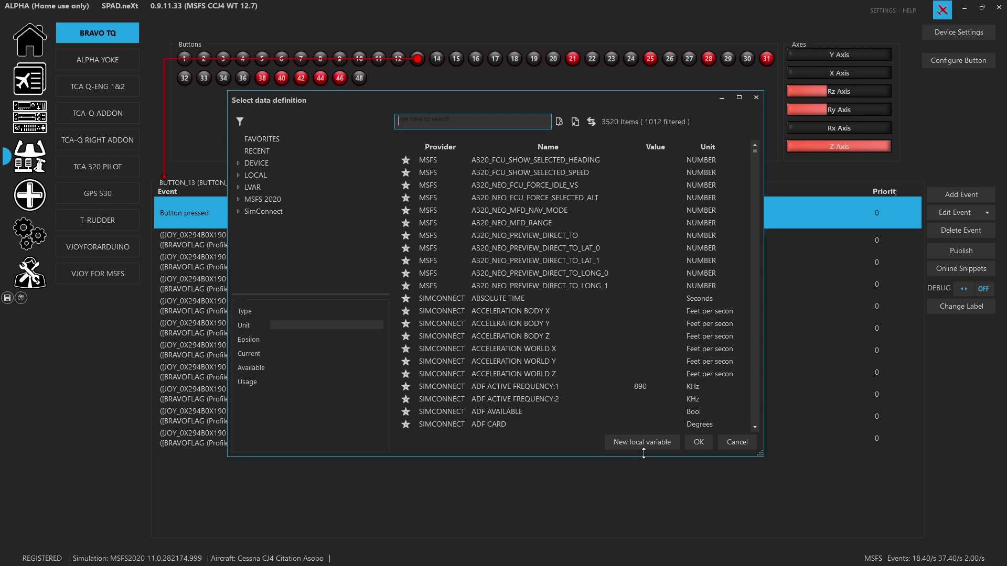
# Review the set-BRAVOFLAG-to-1 and 200 ms delay actions, then cancel out without changes
pyautogui.click(753, 445)
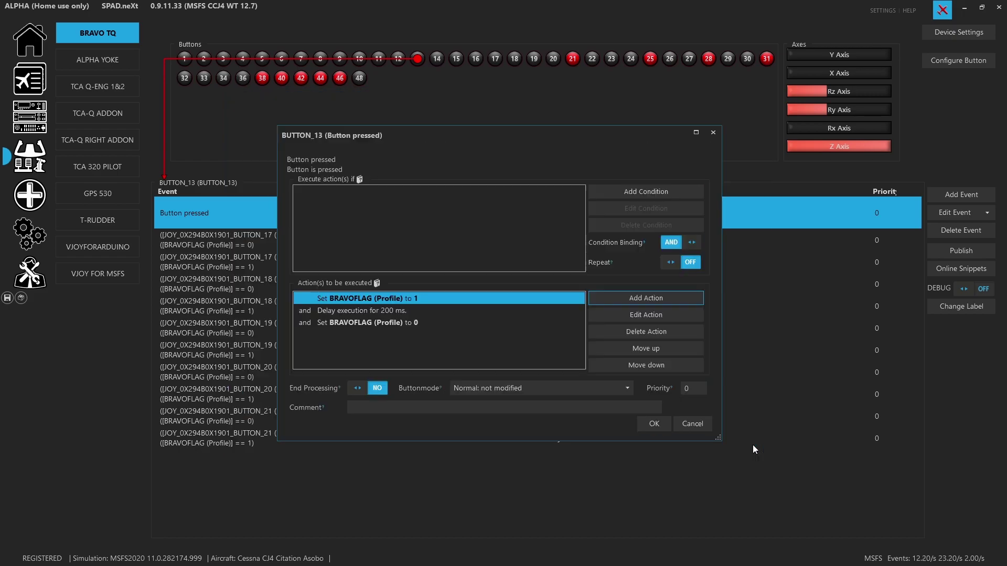
pyautogui.doubleClick(361, 300)
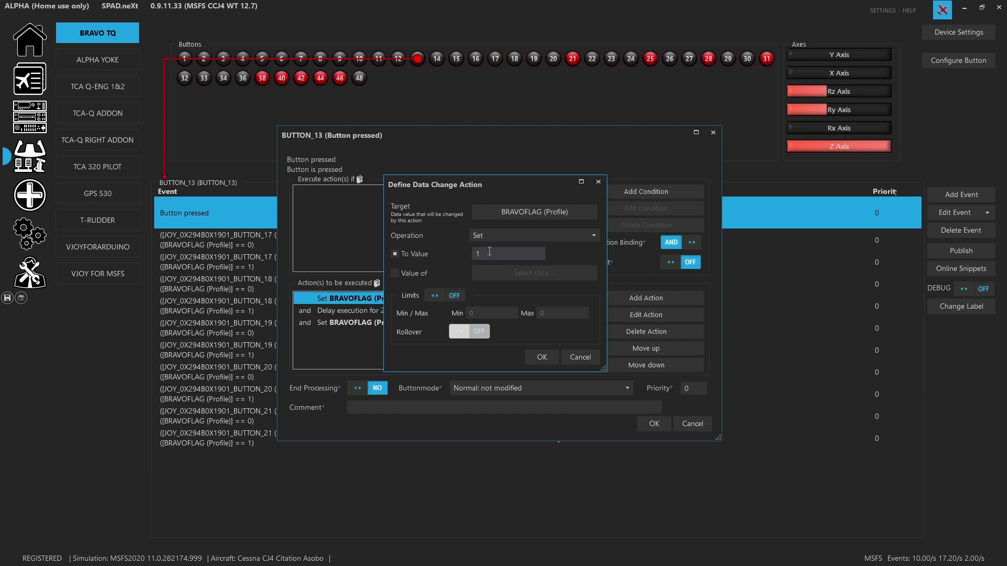
pyautogui.click(576, 354)
pyautogui.click(373, 307)
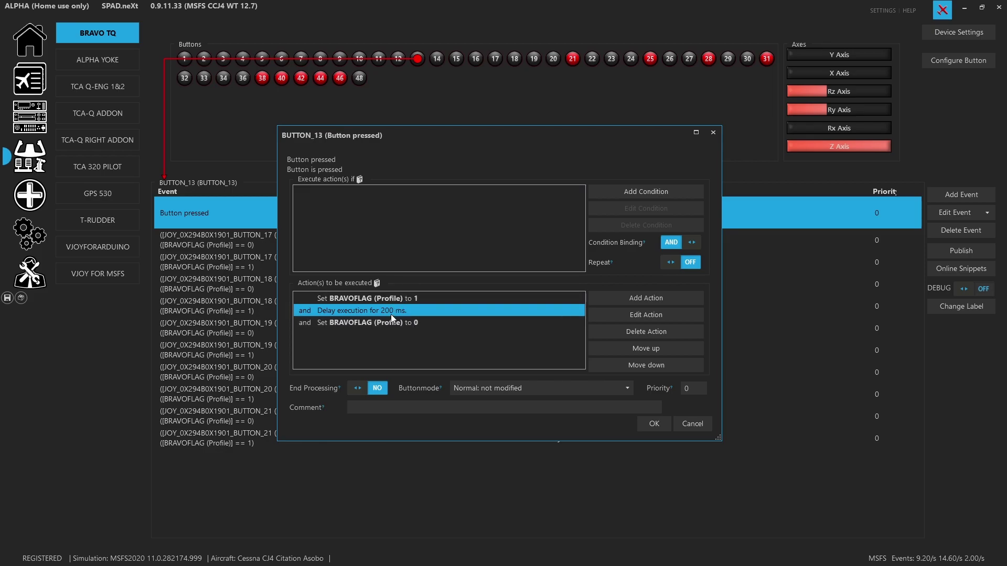
pyautogui.click(693, 424)
pyautogui.click(302, 240)
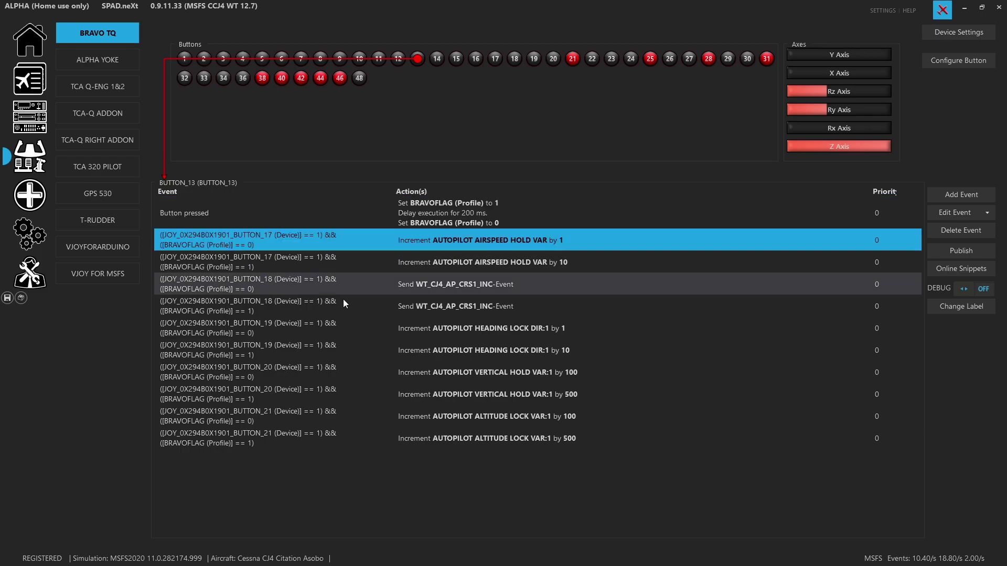
pyautogui.click(343, 328)
pyautogui.doubleClick(342, 326)
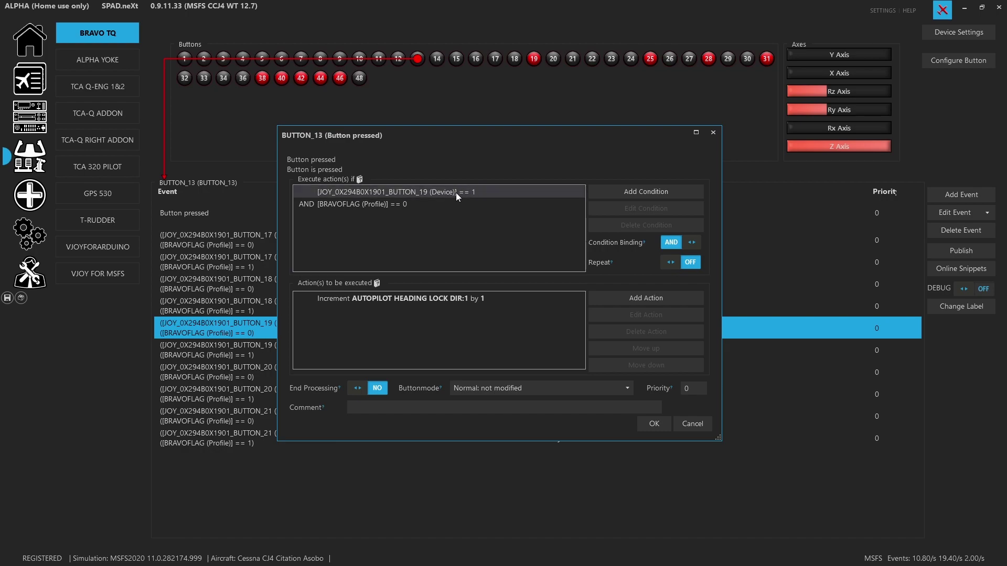
pyautogui.click(403, 210)
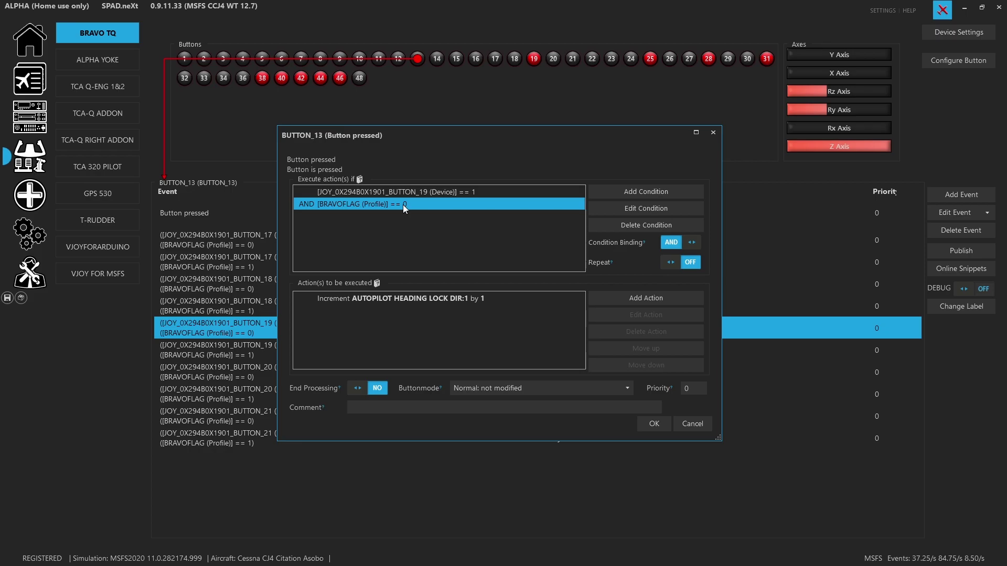
pyautogui.click(687, 425)
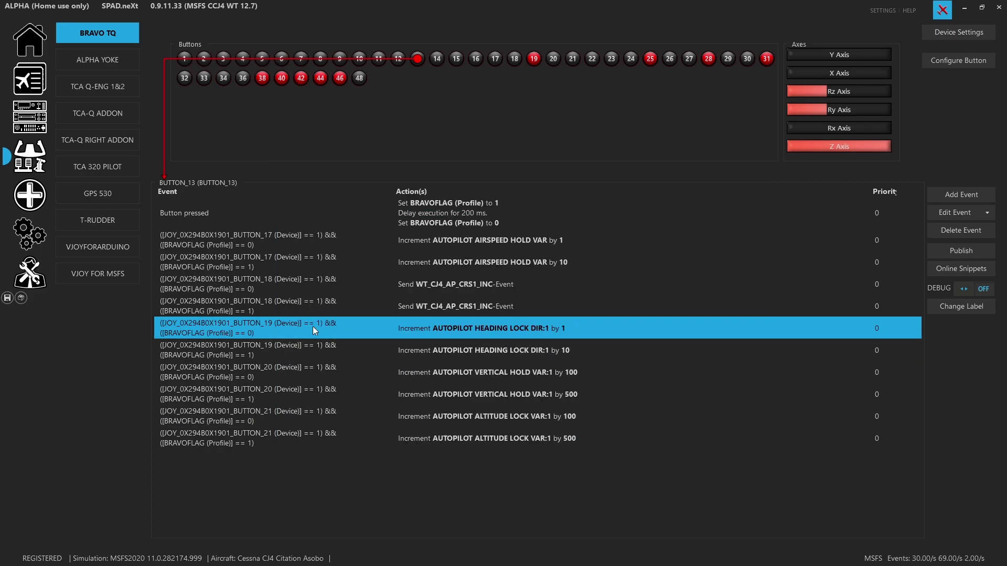
pyautogui.click(298, 347)
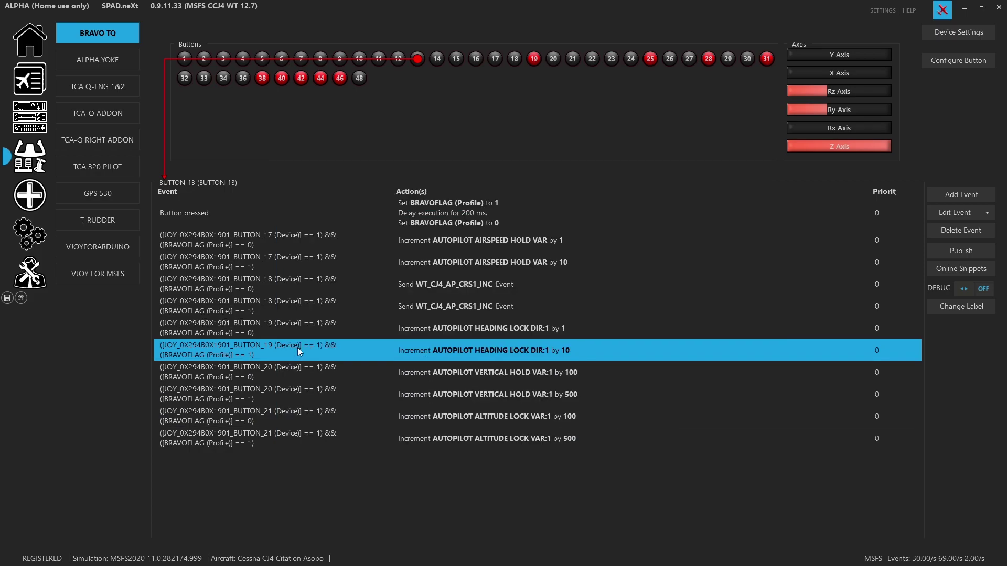
pyautogui.doubleClick(297, 347)
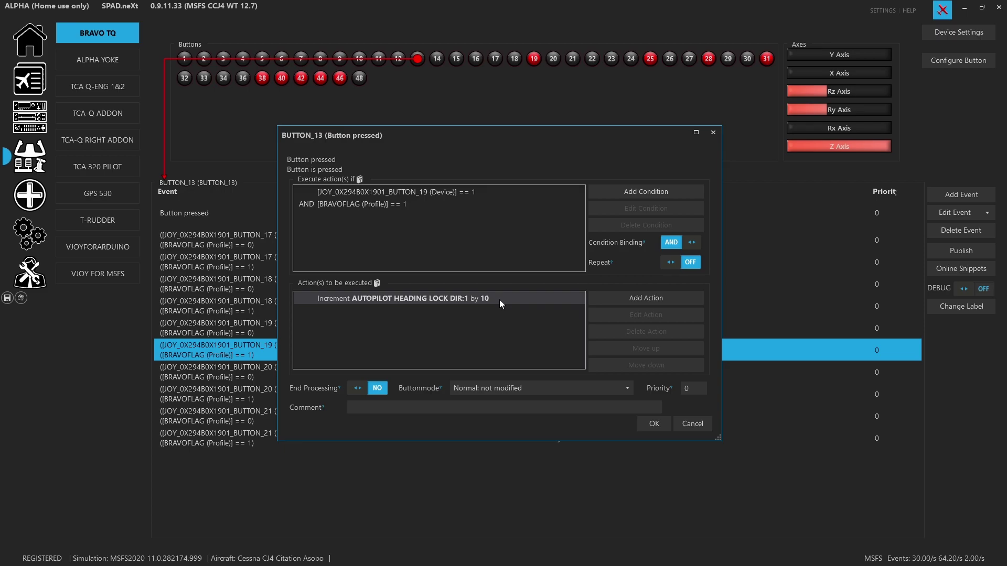
pyautogui.click(698, 425)
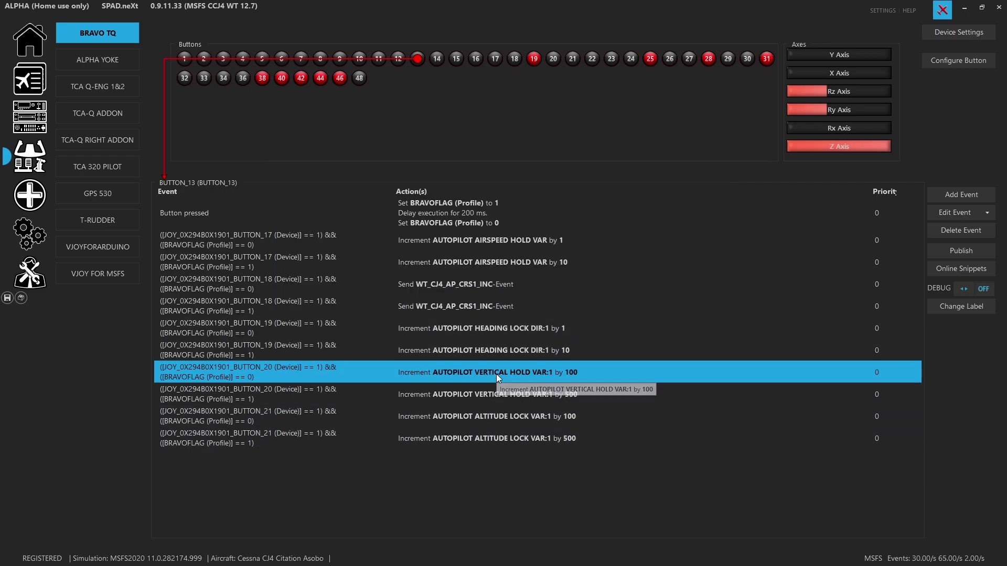
pyautogui.click(485, 398)
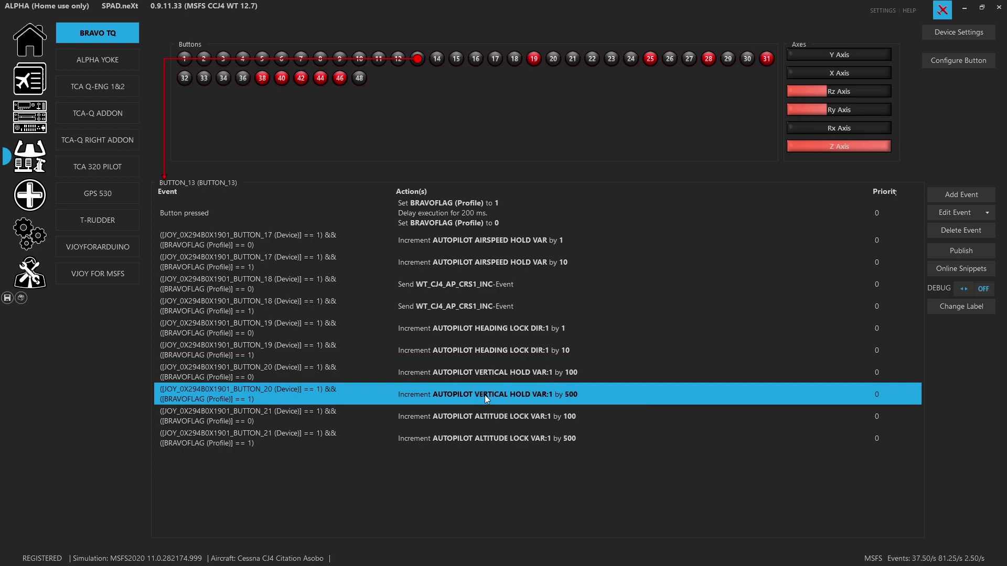
pyautogui.doubleClick(475, 396)
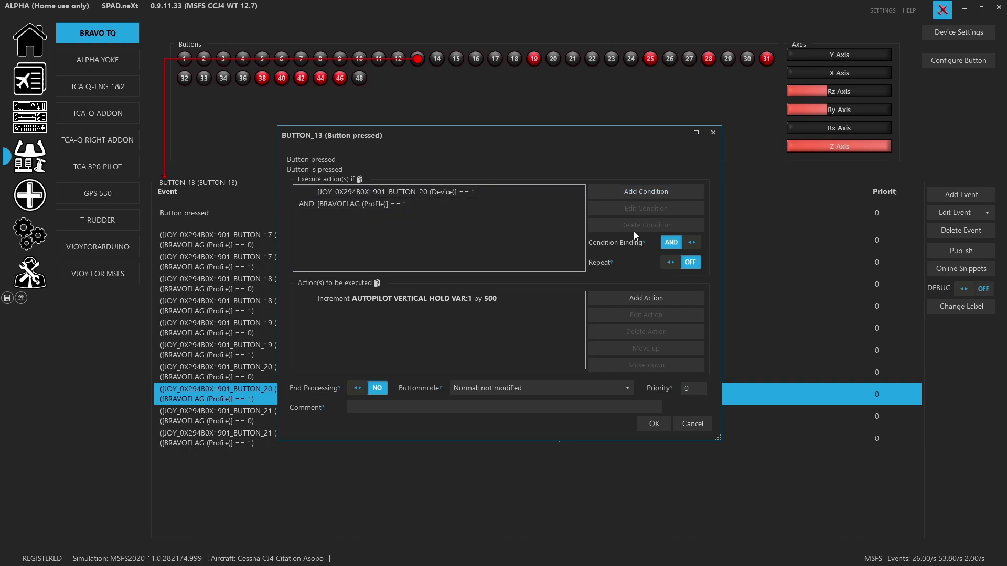
pyautogui.click(653, 191)
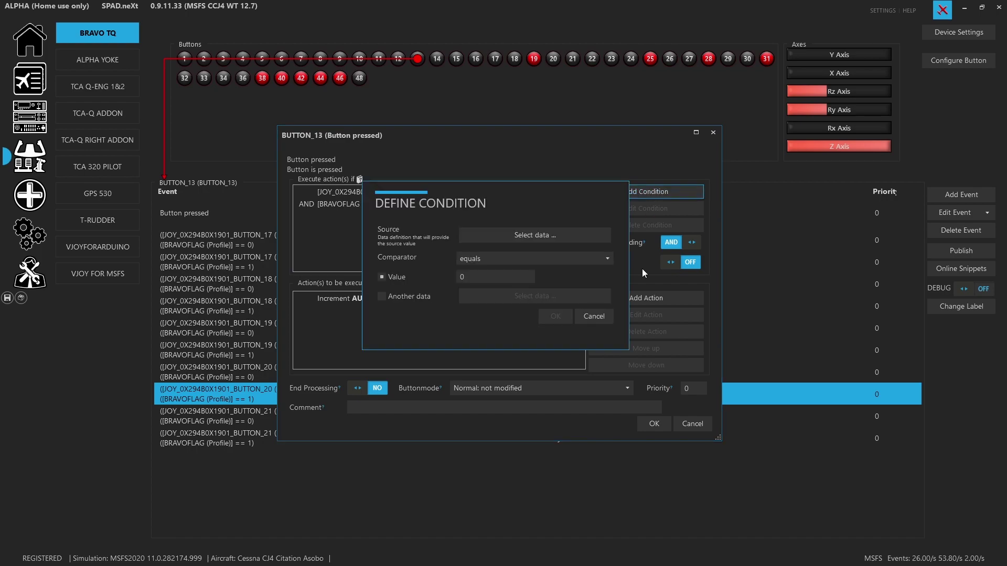
pyautogui.click(594, 316)
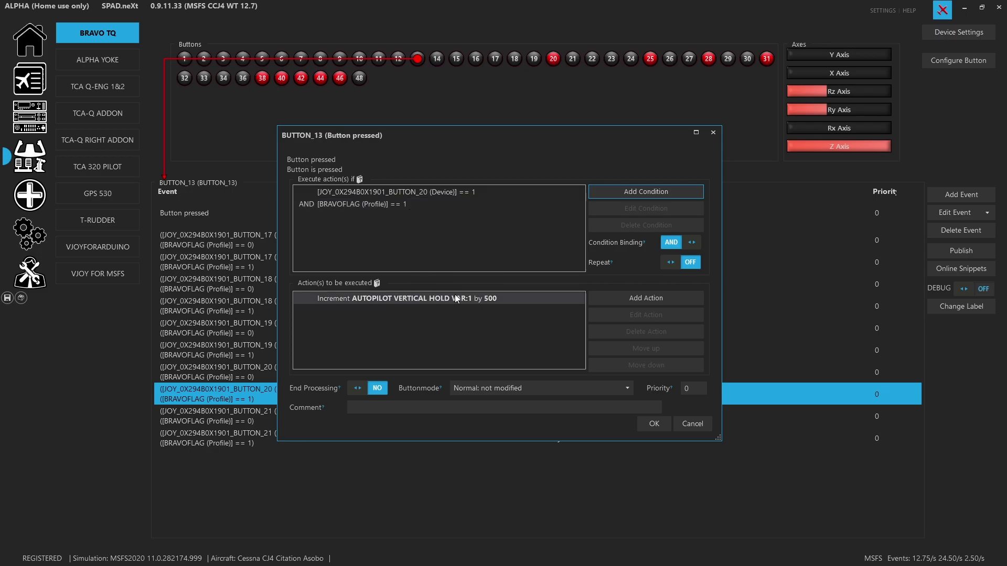
pyautogui.click(692, 424)
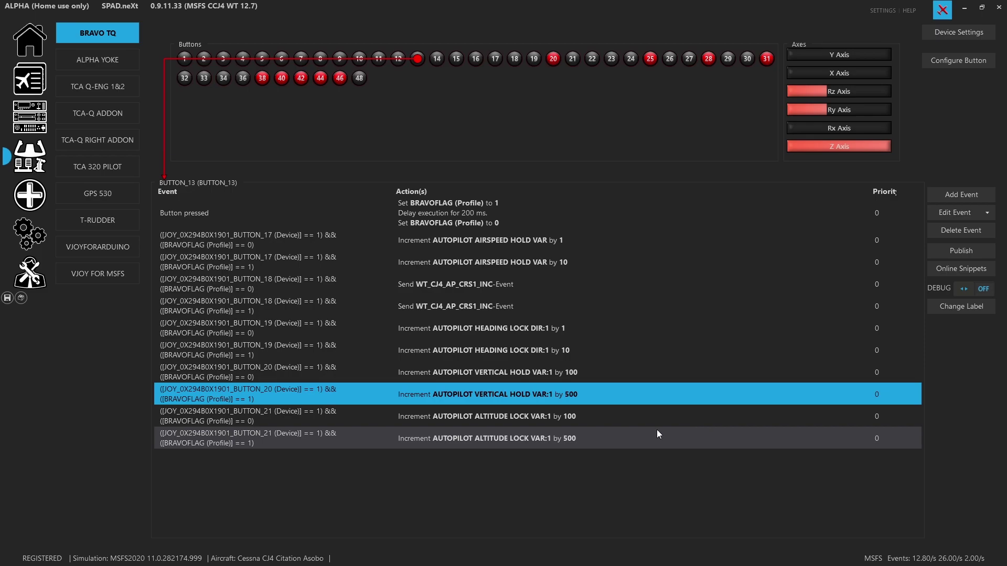
pyautogui.doubleClick(420, 379)
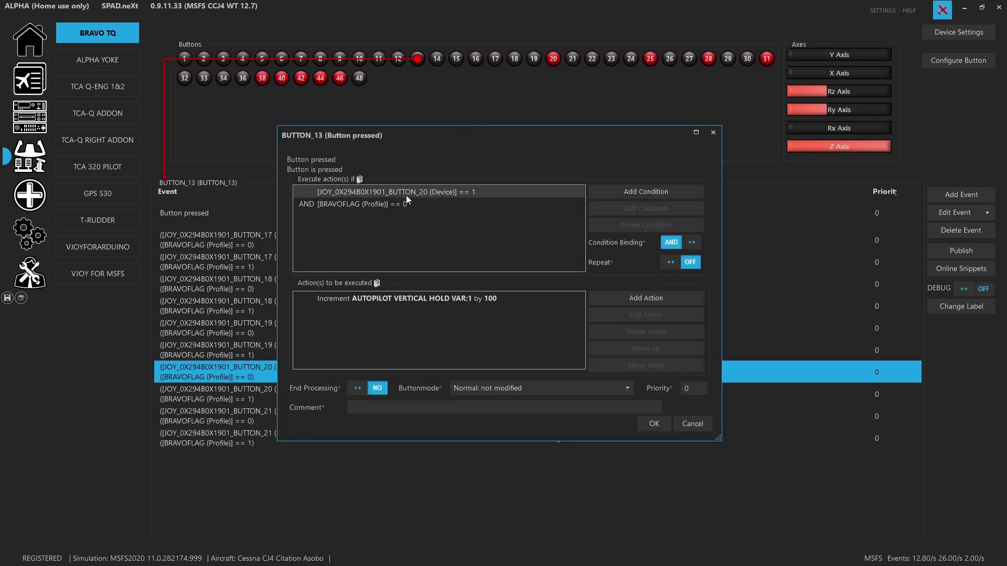
pyautogui.click(693, 423)
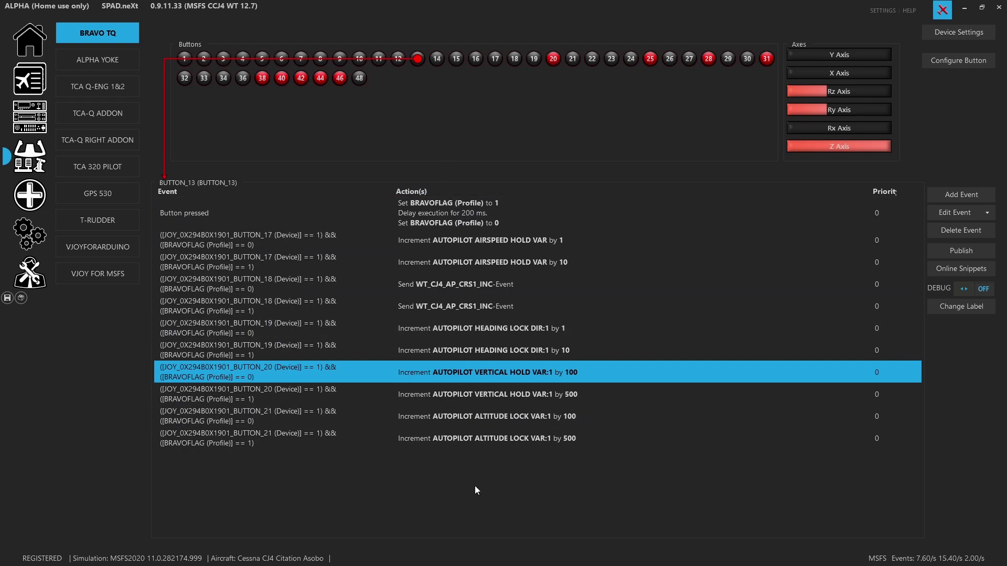
# Check the event Copy options, then display button 14's decrementing events
pyautogui.click(987, 212)
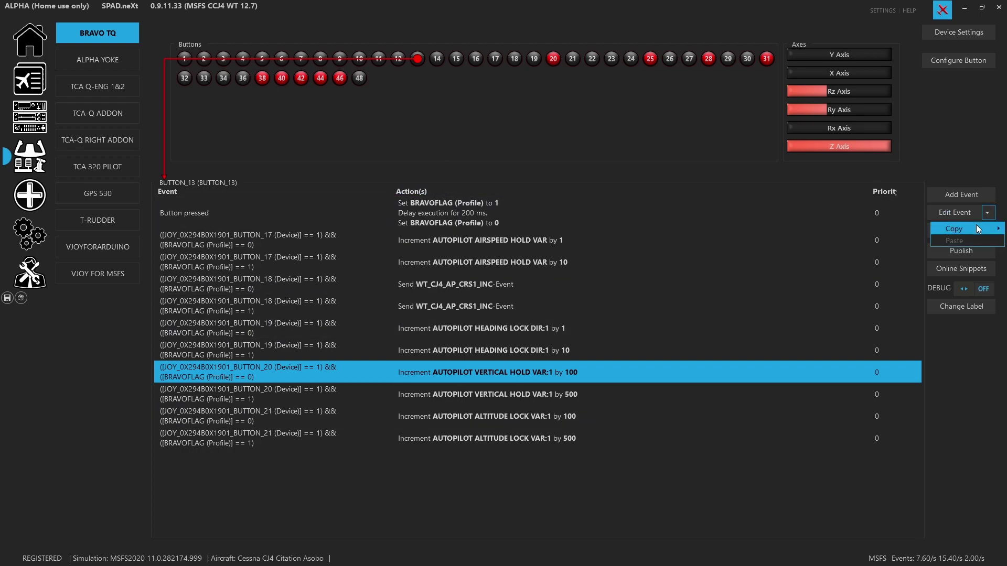
pyautogui.moveTo(966, 228)
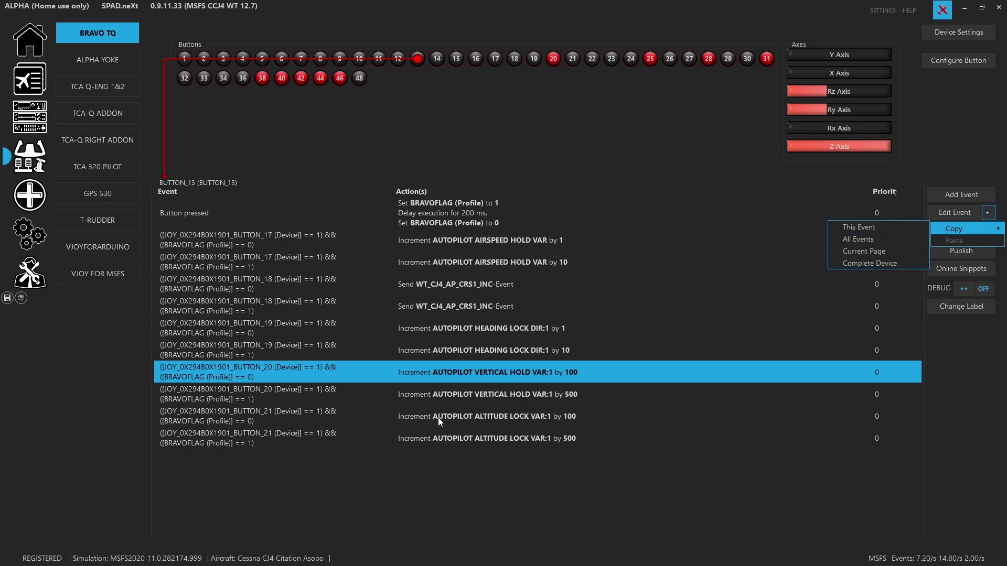
pyautogui.click(437, 58)
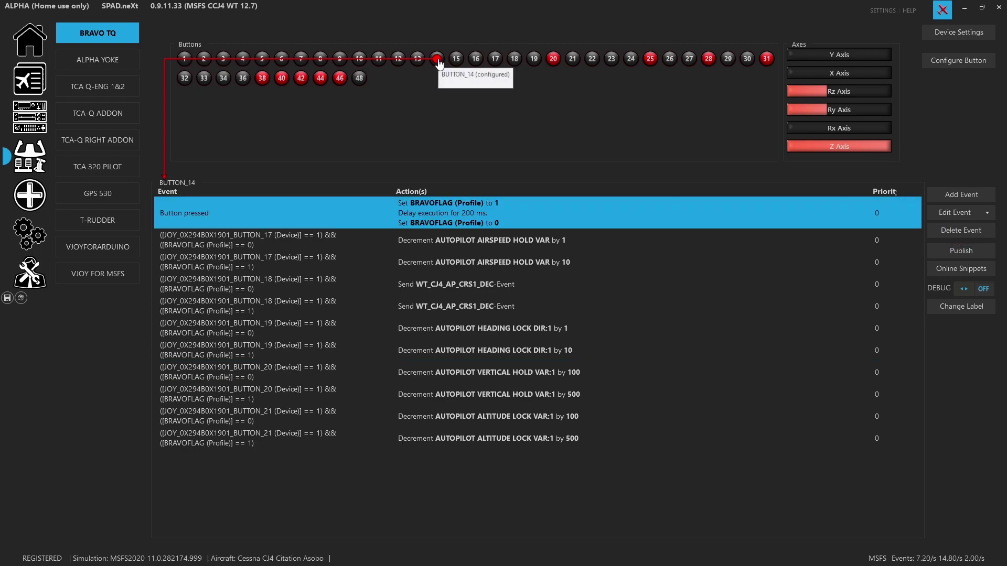
pyautogui.doubleClick(476, 245)
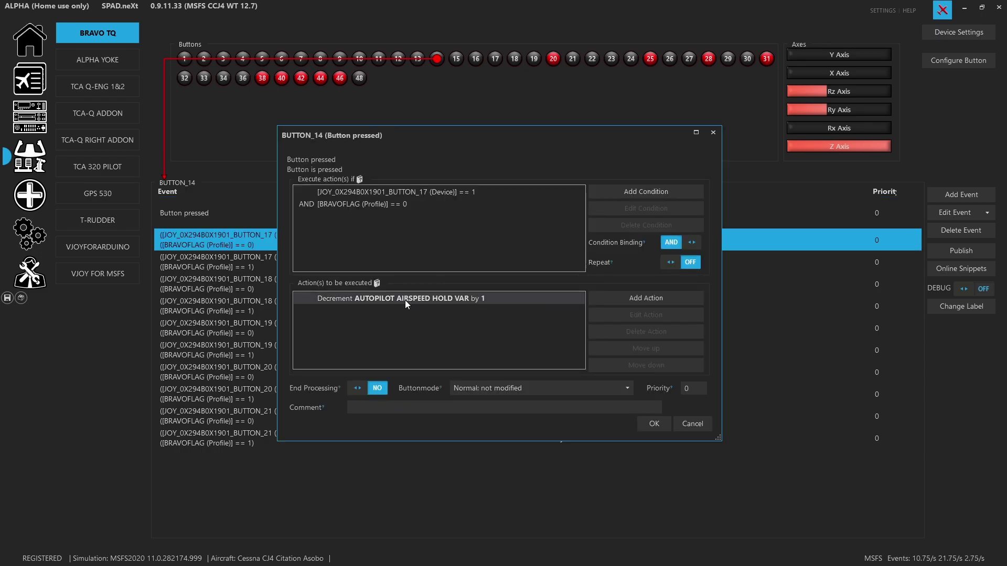
pyautogui.doubleClick(405, 300)
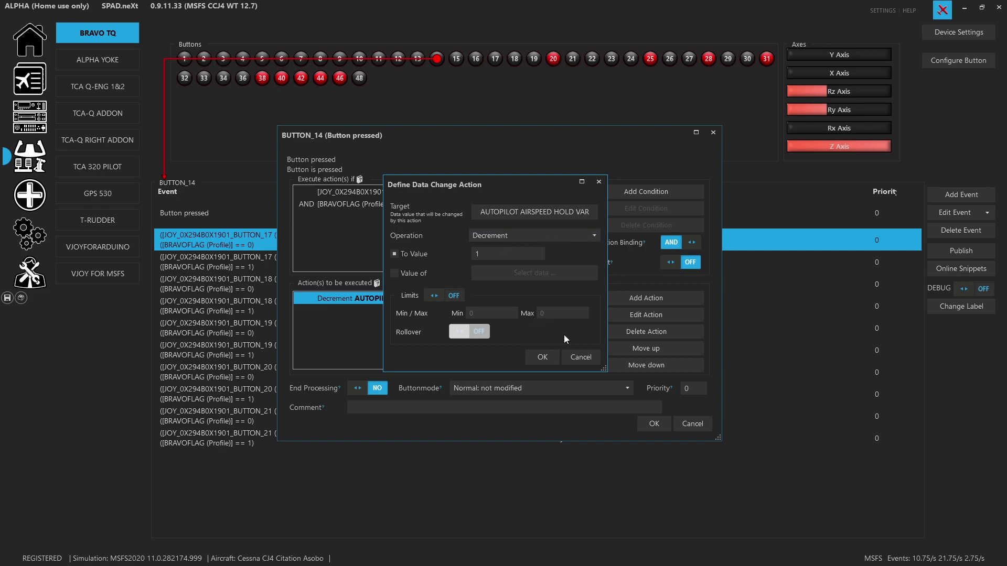
pyautogui.click(580, 359)
pyautogui.click(700, 428)
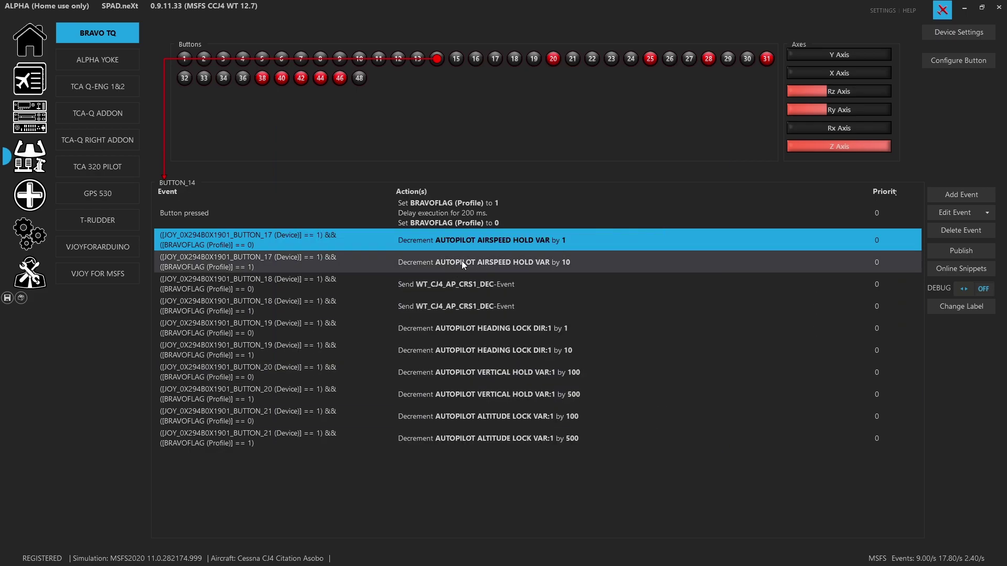
pyautogui.click(467, 288)
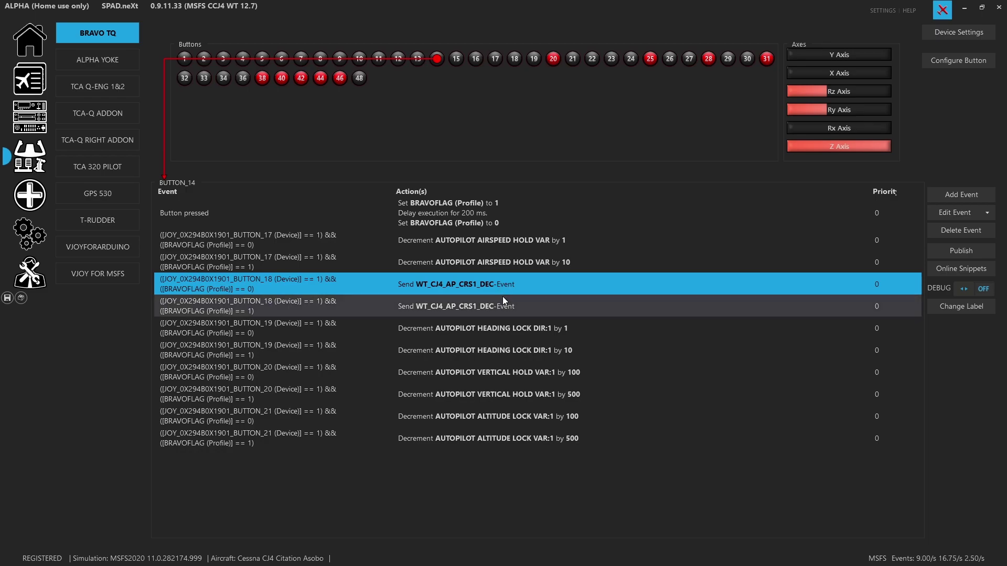
pyautogui.click(518, 355)
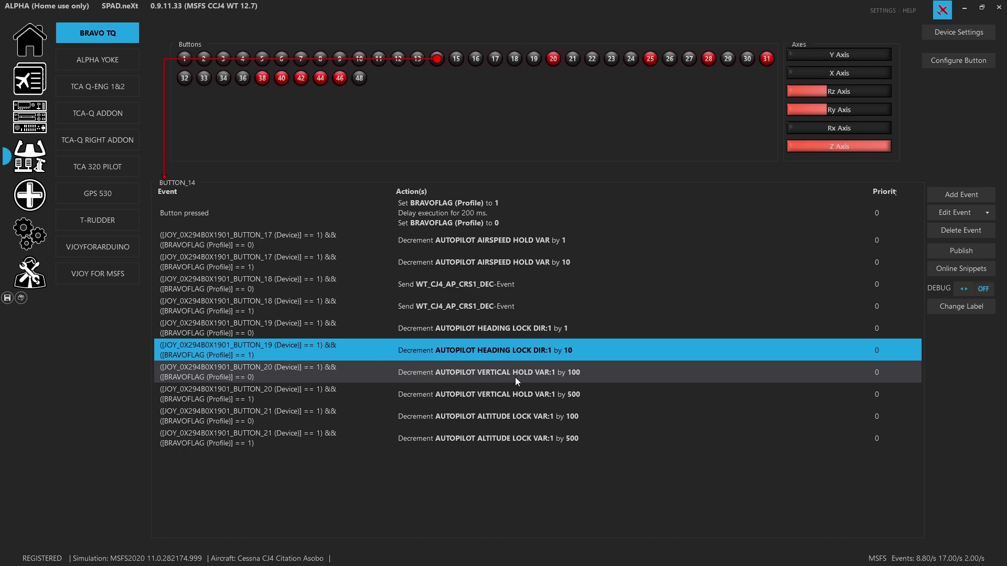
pyautogui.click(515, 376)
pyautogui.click(517, 394)
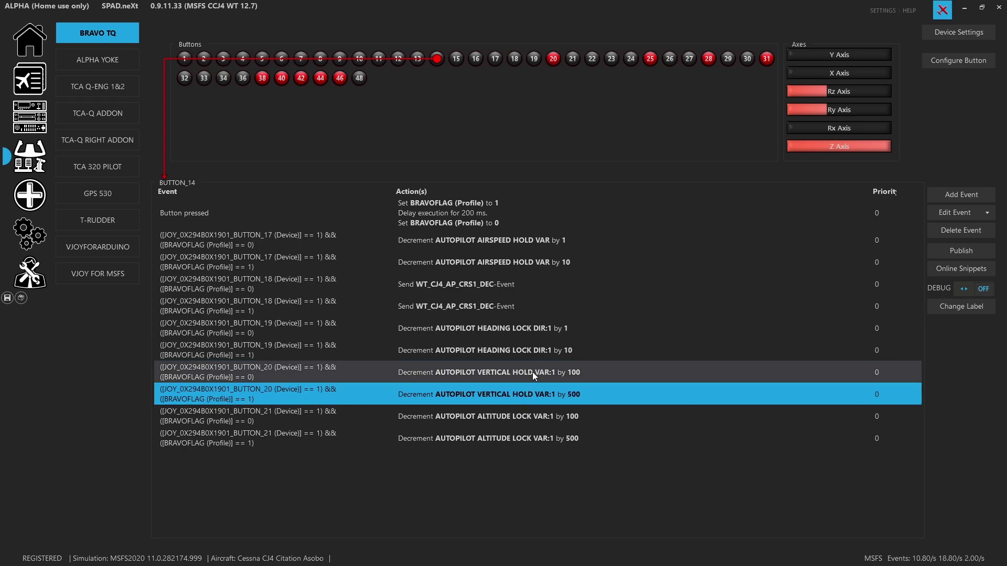
pyautogui.click(524, 416)
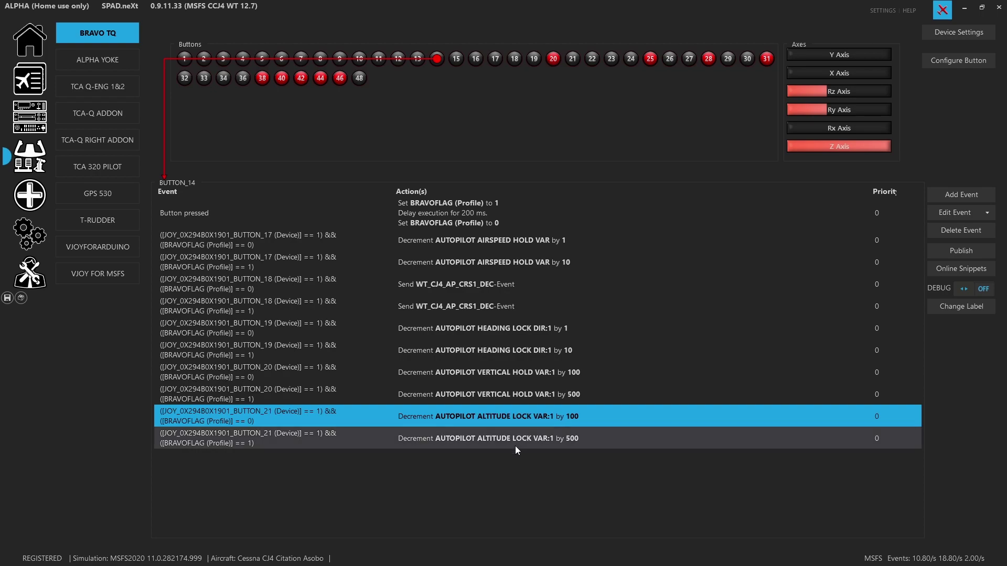
pyautogui.click(516, 447)
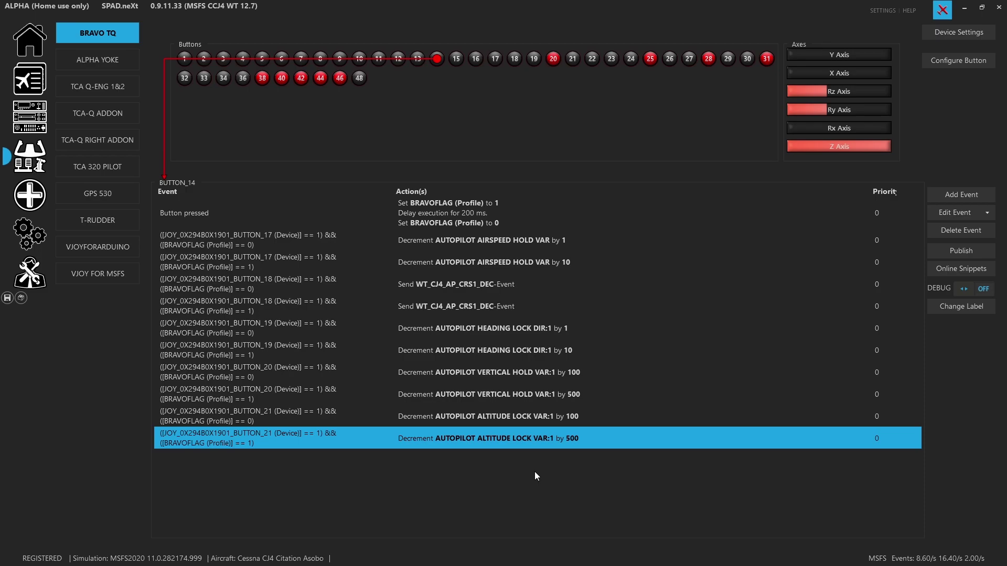
pyautogui.doubleClick(462, 214)
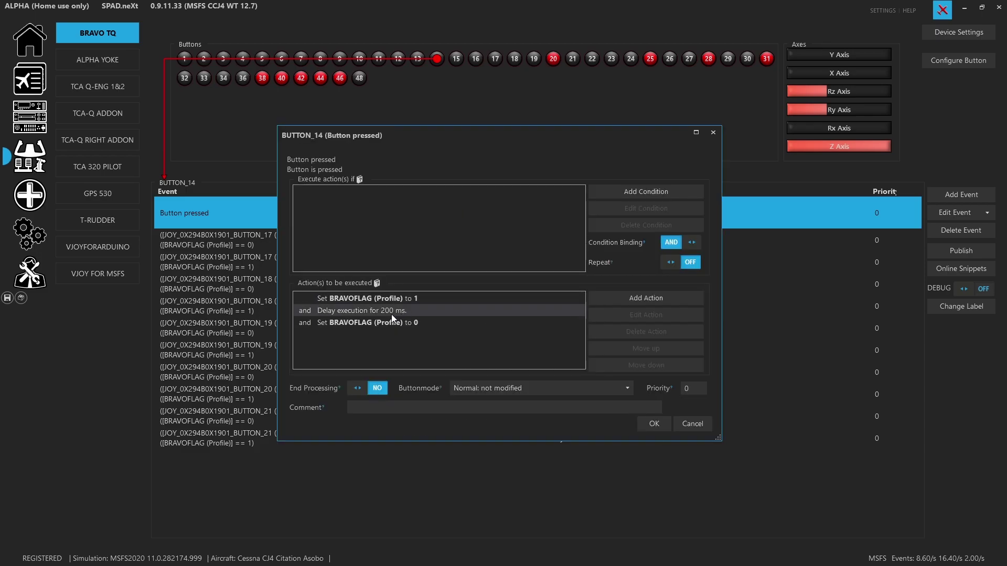